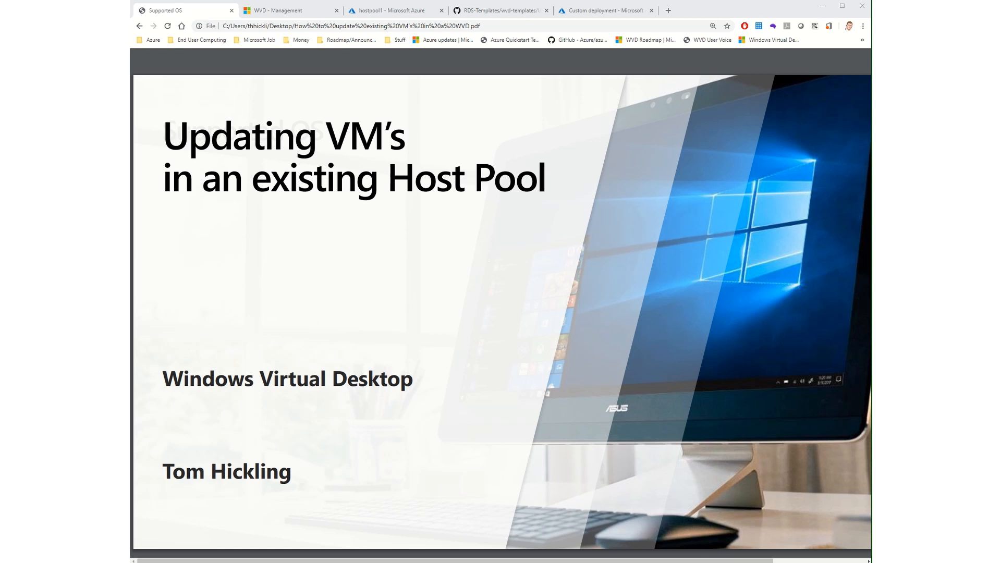
Step: Review hostpool1's session hosts, its Azure resource group and the GitHub template for updating an existing WVD host pool
{"action": "left_click", "coordinate": [294, 10]}
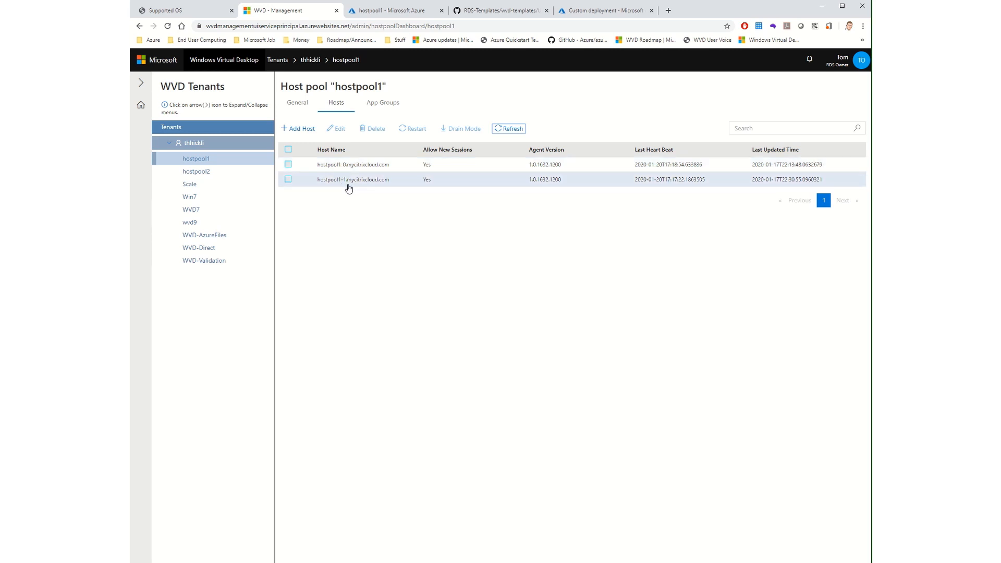
{"action": "left_click", "coordinate": [385, 11]}
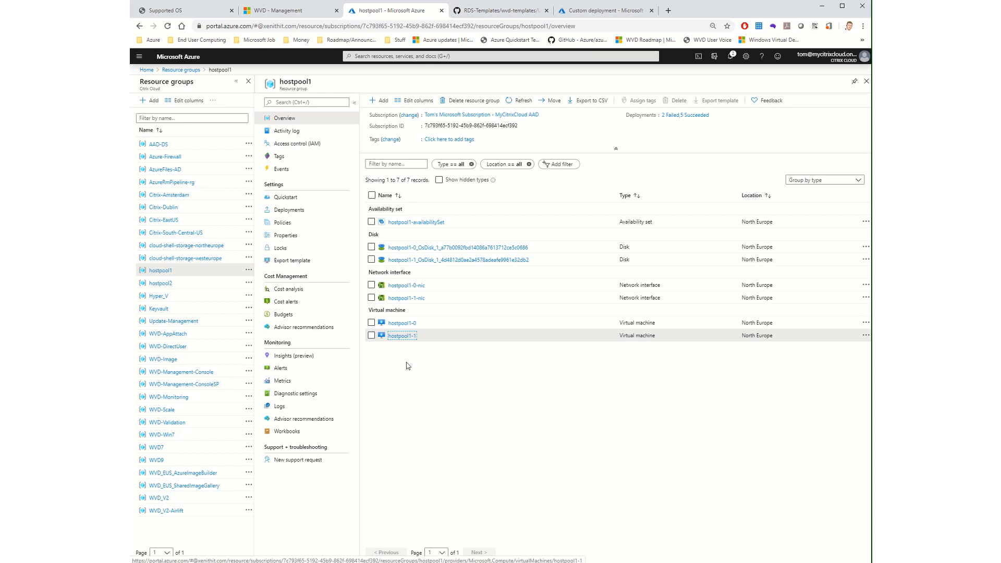
{"action": "left_click", "coordinate": [498, 14]}
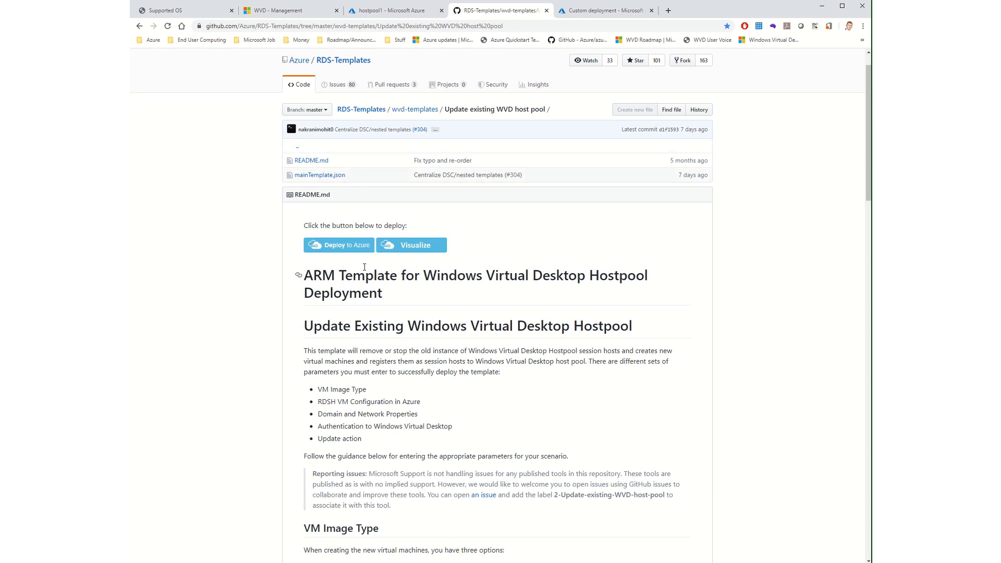
Step: In the custom deployment form, set the Rdsh Gallery Image SKU to Windows-10-Enterprise-multi-session-with-Office-365-ProPlus
{"action": "left_click", "coordinate": [597, 11]}
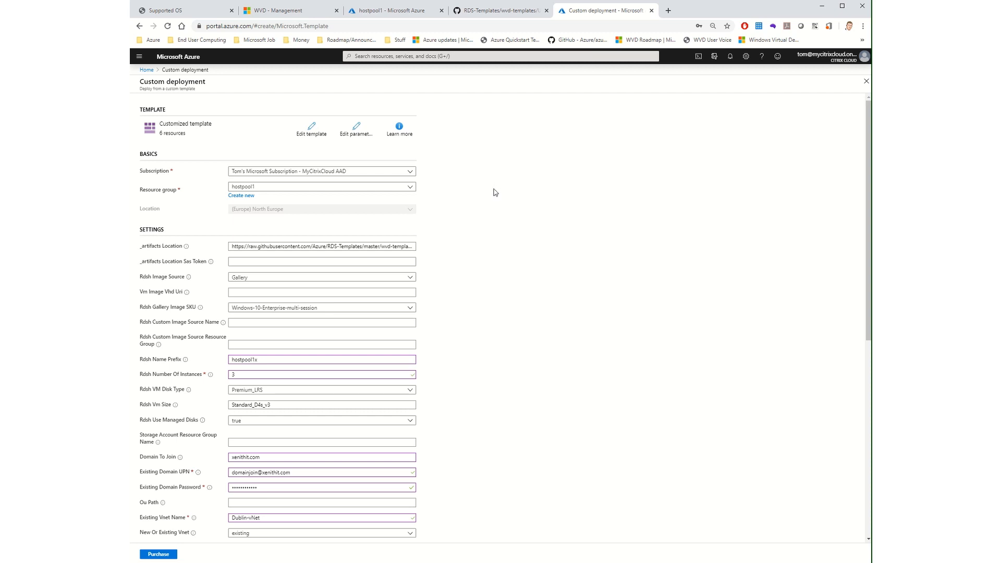
{"action": "scroll", "coordinate": [496, 193], "scroll_direction": "down", "scroll_amount": 2}
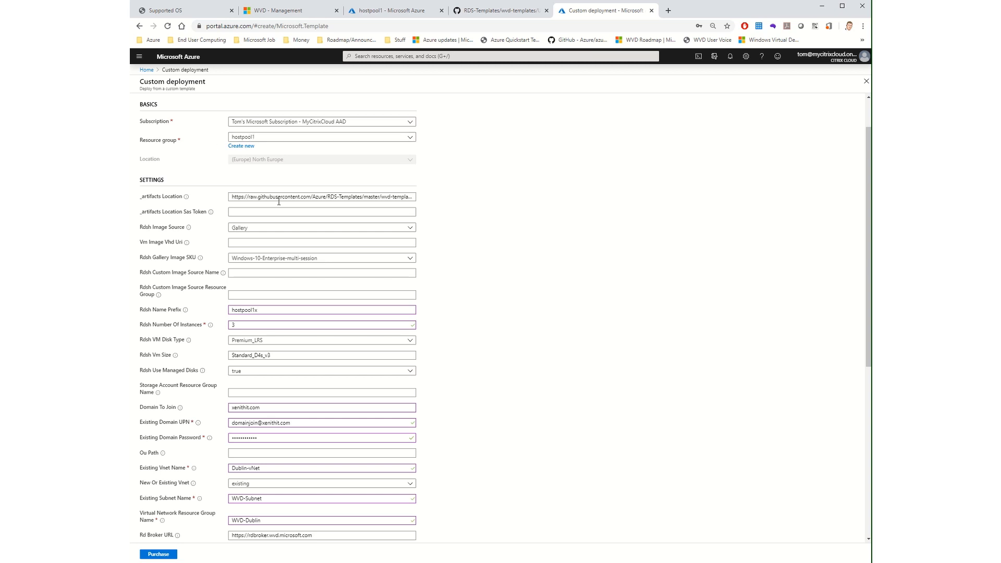
{"action": "scroll", "coordinate": [285, 196], "scroll_direction": "down", "scroll_amount": 3}
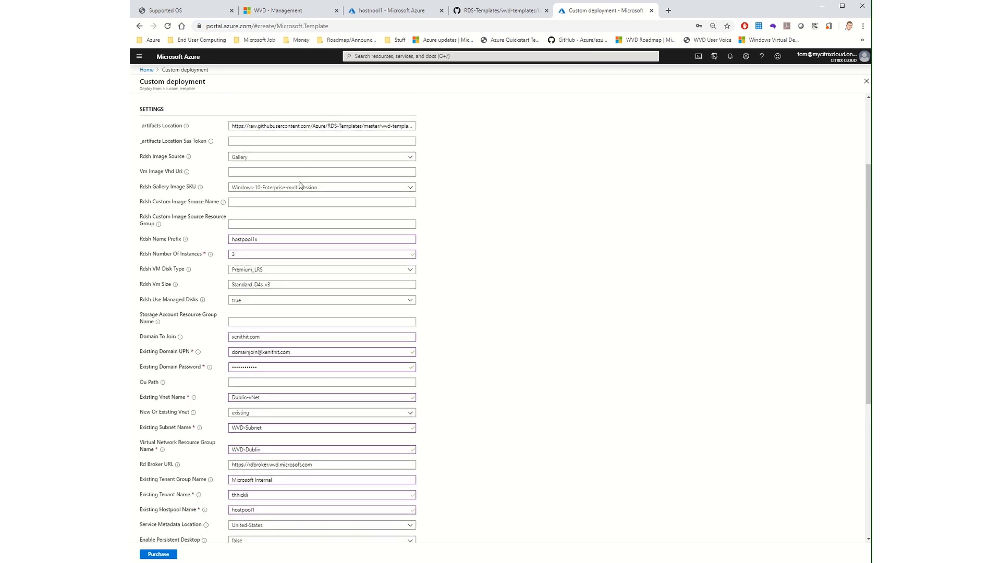
{"action": "left_click", "coordinate": [300, 189]}
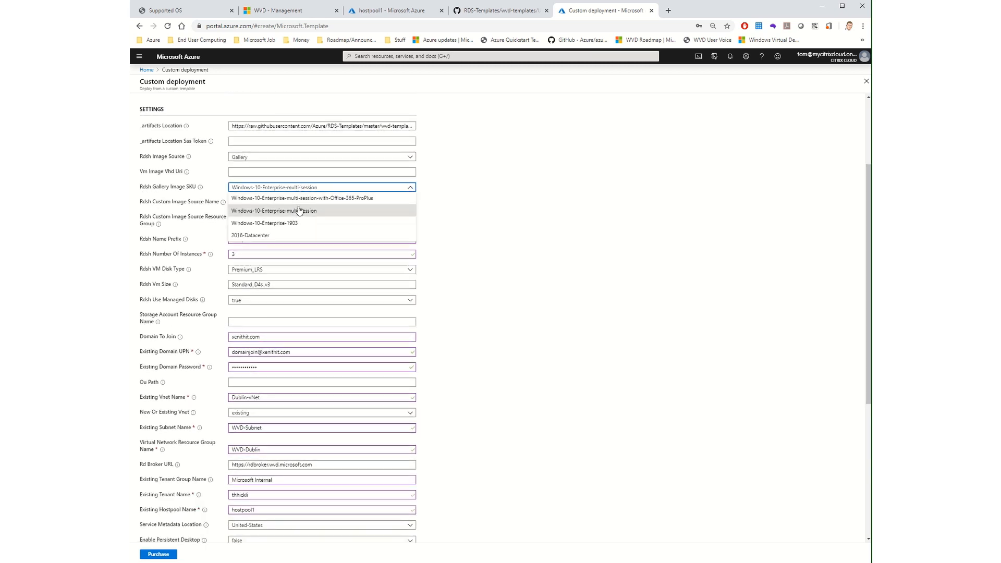
{"action": "left_click", "coordinate": [309, 199]}
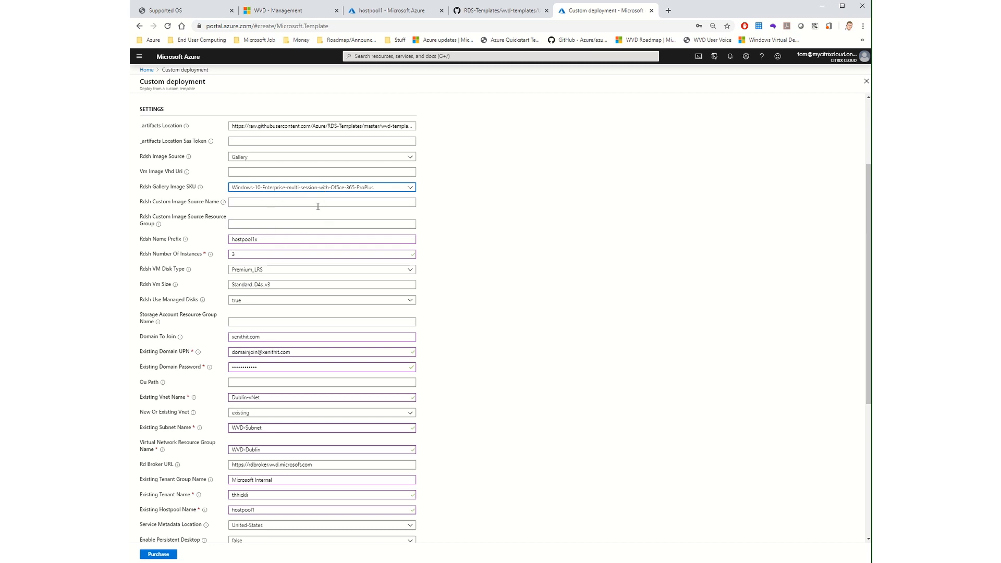
Step: Review the deployment's name prefix, instance count, VM size, domain, network, tenant and admin settings
{"action": "scroll", "coordinate": [318, 208], "scroll_direction": "down", "scroll_amount": 1}
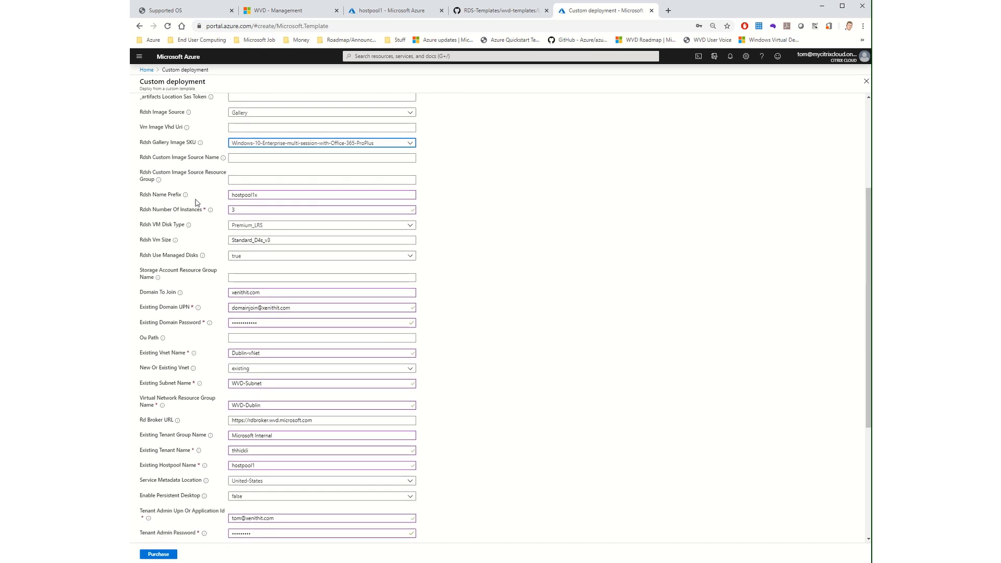
{"action": "left_click", "coordinate": [261, 195]}
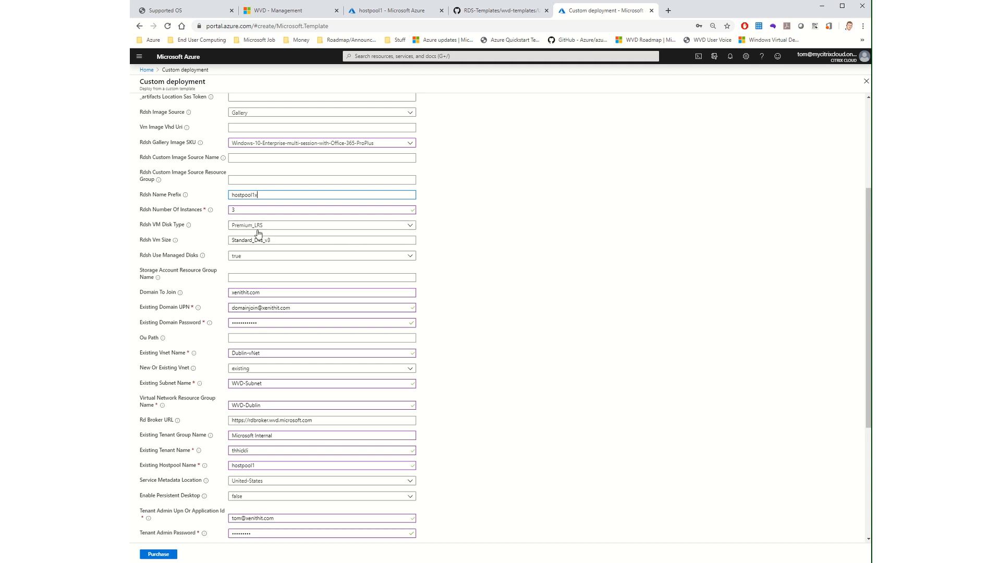
{"action": "scroll", "coordinate": [255, 232], "scroll_direction": "down", "scroll_amount": 3}
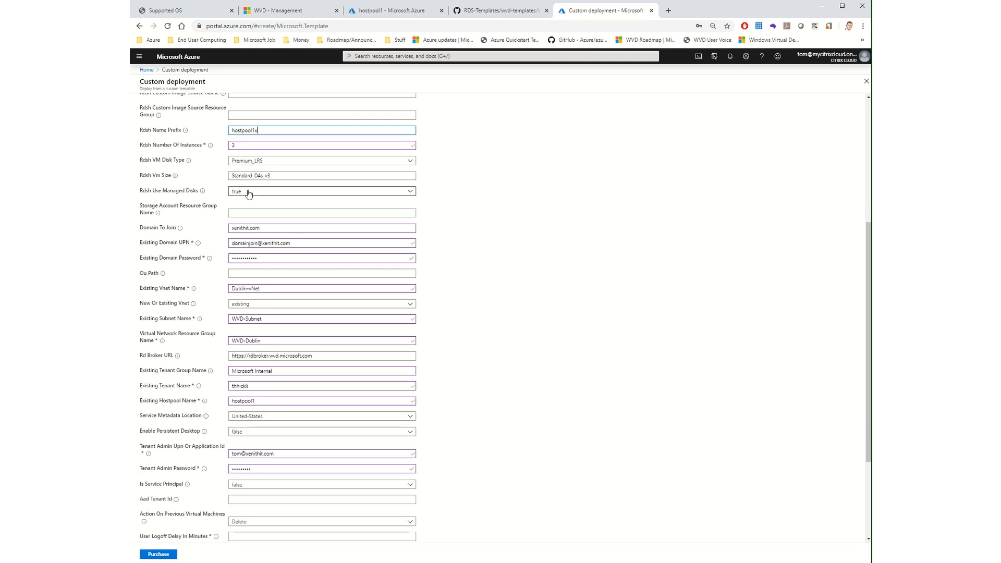
{"action": "scroll", "coordinate": [260, 219], "scroll_direction": "up", "scroll_amount": 2}
{"action": "scroll", "coordinate": [269, 240], "scroll_direction": "down", "scroll_amount": 3}
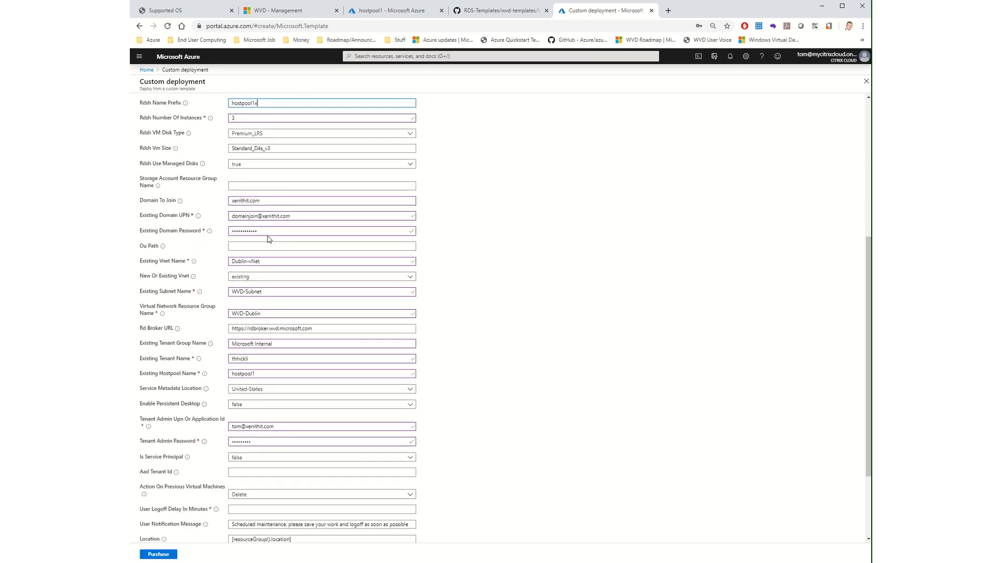
{"action": "scroll", "coordinate": [269, 240], "scroll_direction": "down", "scroll_amount": 2}
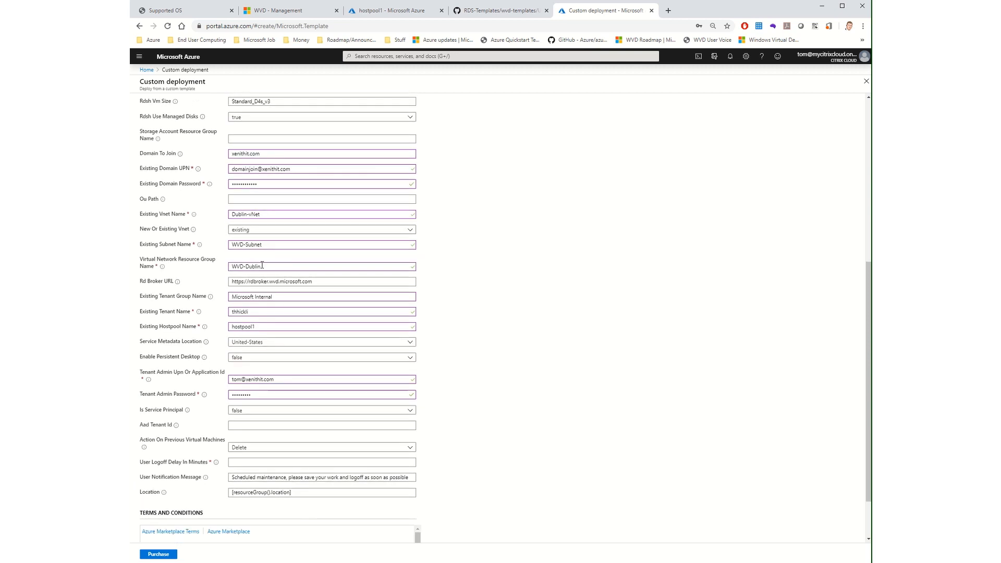
{"action": "scroll", "coordinate": [262, 266], "scroll_direction": "down", "scroll_amount": 3}
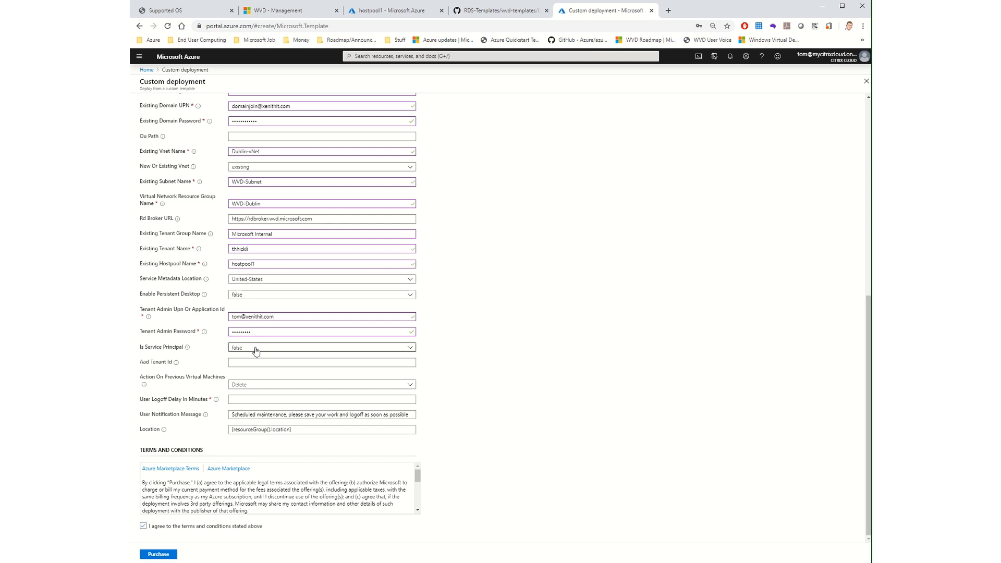
Step: Choose Delete as the action on previous virtual machines and set the user logoff delay to 10 minutes
{"action": "left_click", "coordinate": [254, 389]}
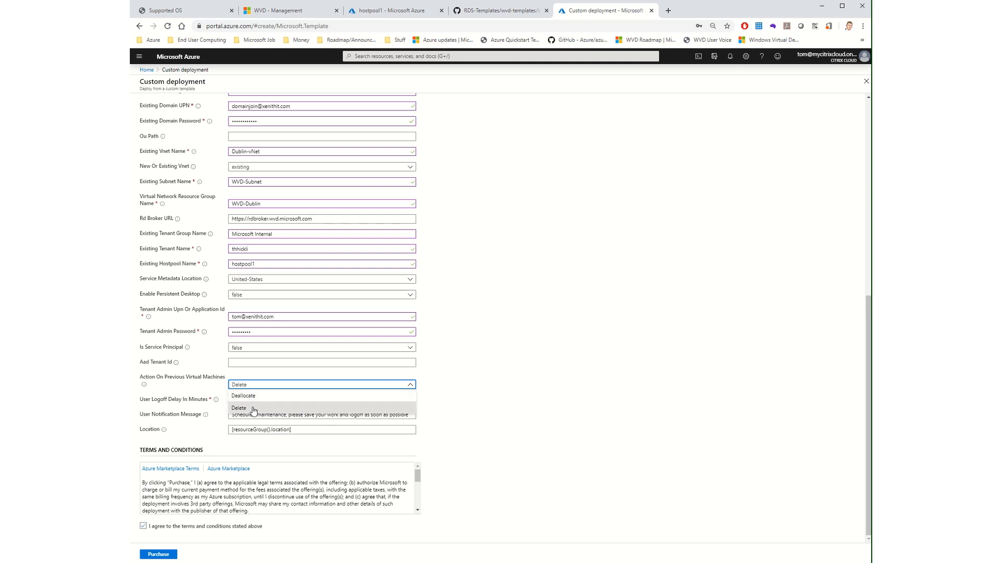
{"action": "left_click", "coordinate": [254, 410]}
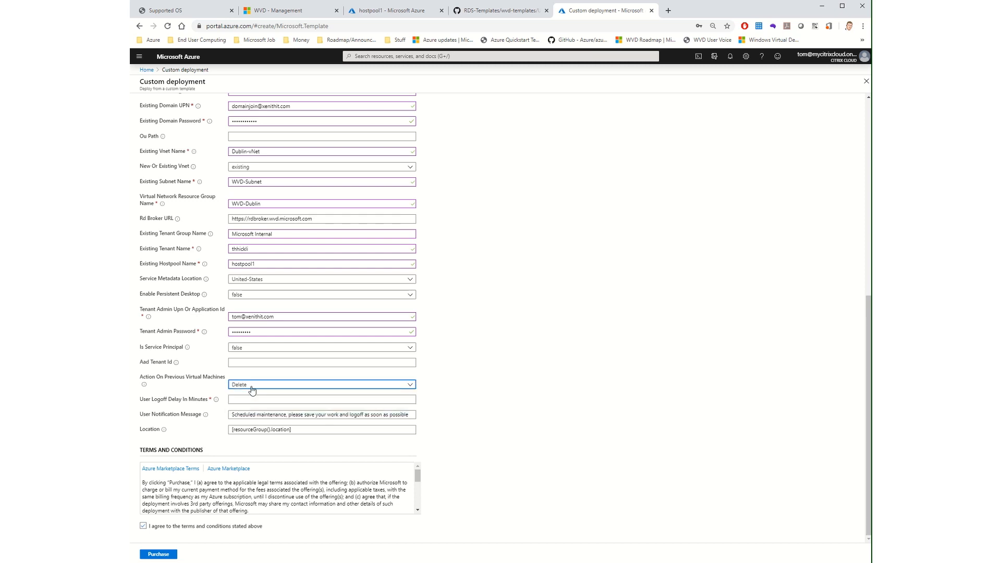
{"action": "scroll", "coordinate": [244, 397], "scroll_direction": "up", "scroll_amount": 1}
{"action": "scroll", "coordinate": [243, 402], "scroll_direction": "down", "scroll_amount": 1}
{"action": "left_click", "coordinate": [242, 400]}
{"action": "type", "text": "10"}
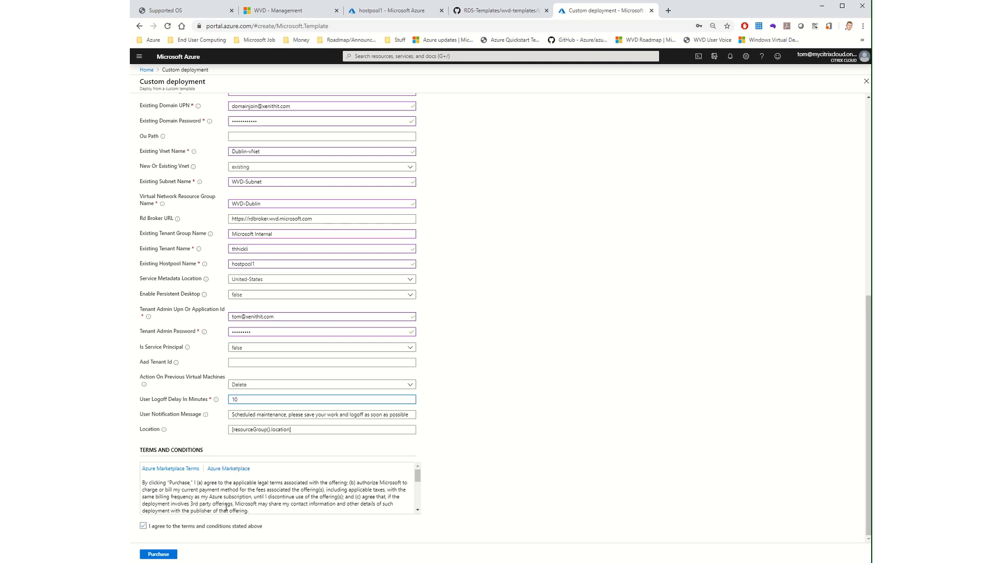
Step: Purchase the custom deployment, dismiss the offer to save the password and open the deployment's progress details
{"action": "left_click", "coordinate": [158, 554]}
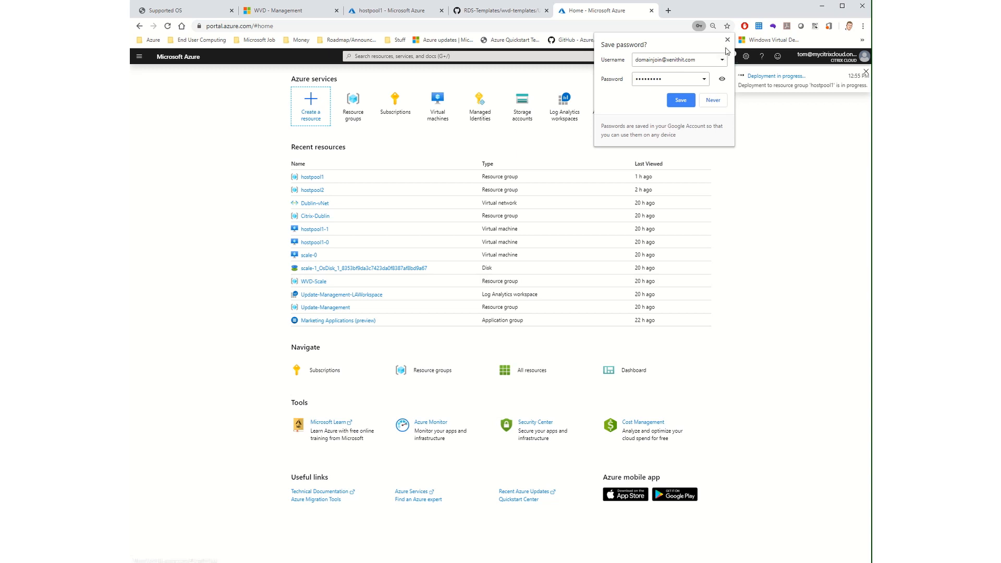
{"action": "left_click", "coordinate": [728, 39]}
{"action": "left_click", "coordinate": [760, 79]}
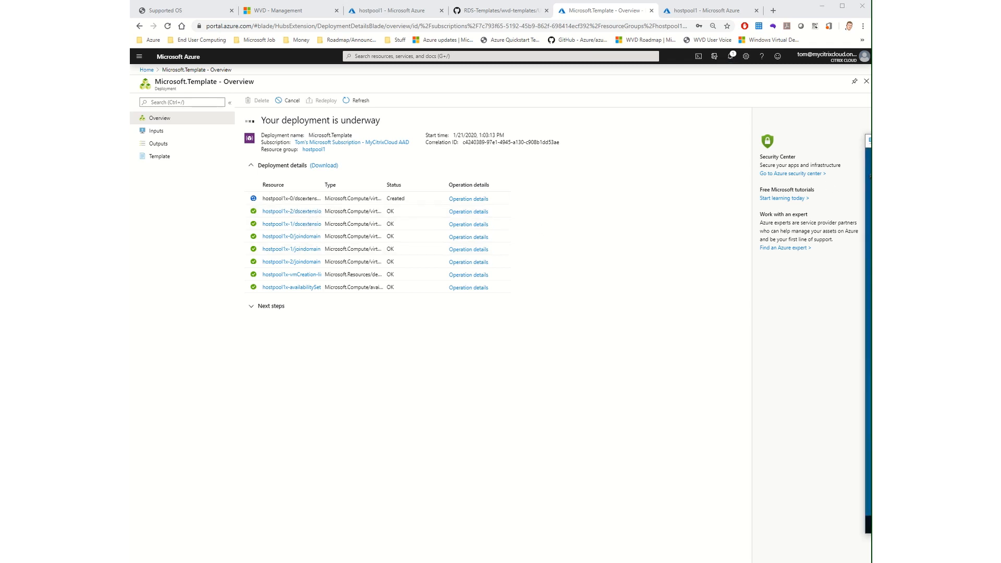
Step: Bring the hostpool1 remote session into view, acknowledge its logoff request and sign out of the session
{"action": "left_click_drag", "start_coordinate": [1000, 131], "coordinate": [513, 126]}
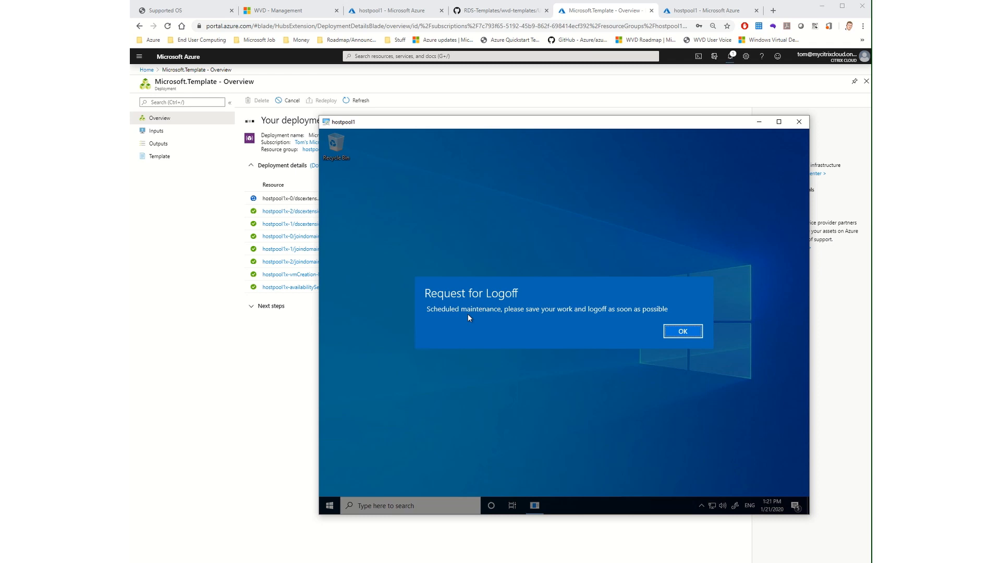
{"action": "left_click", "coordinate": [684, 332]}
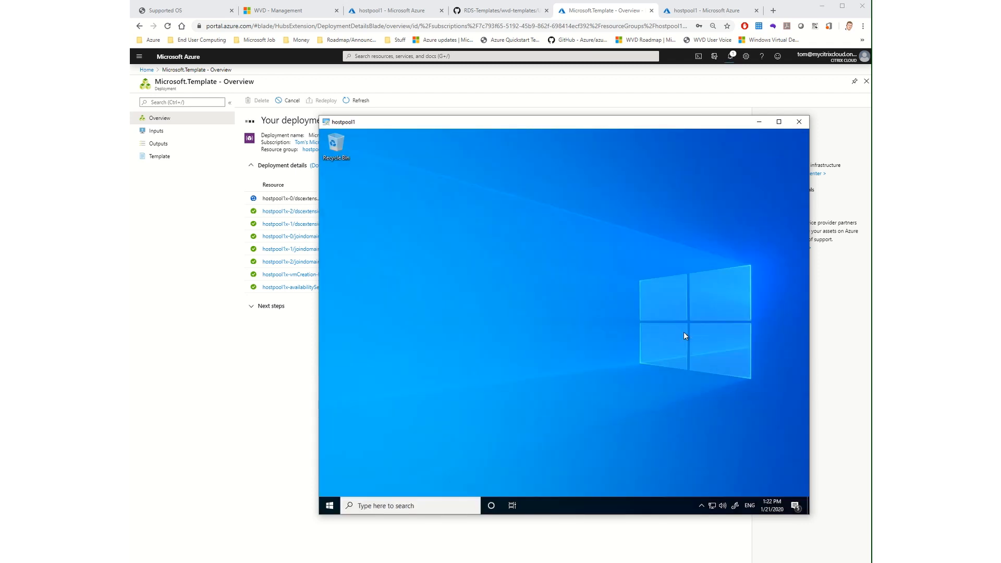
{"action": "left_click", "coordinate": [330, 504]}
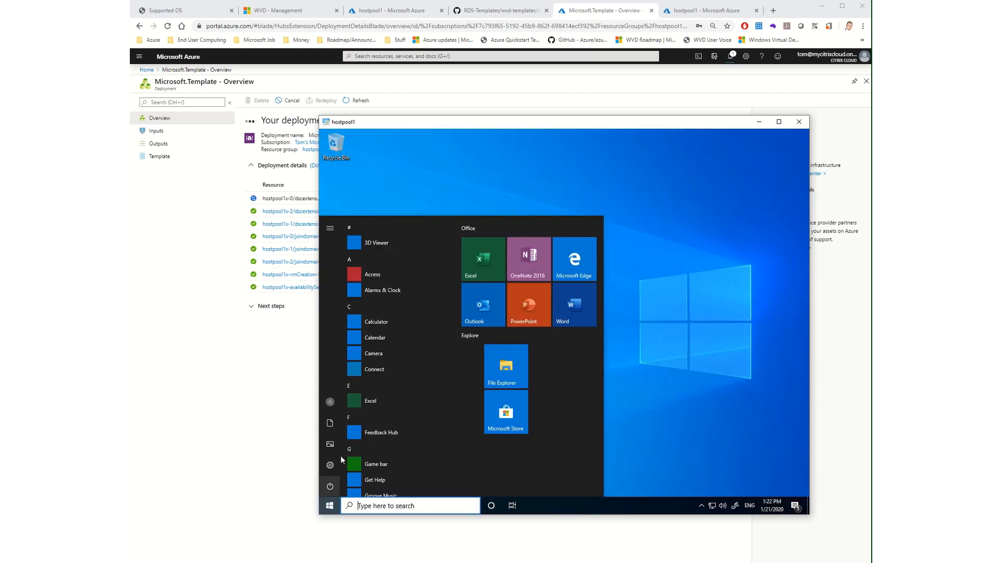
{"action": "left_click", "coordinate": [330, 400]}
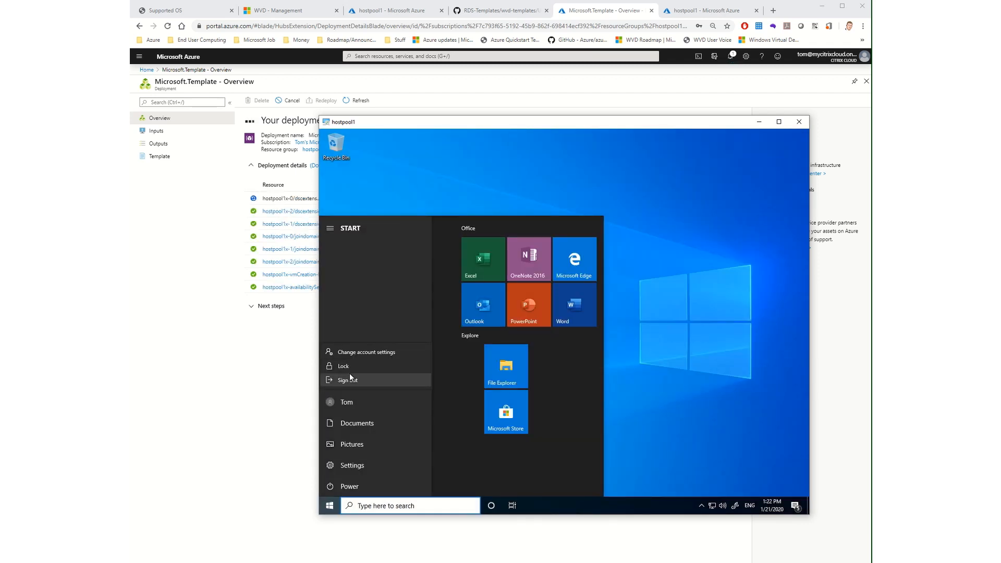
{"action": "left_click", "coordinate": [347, 381]}
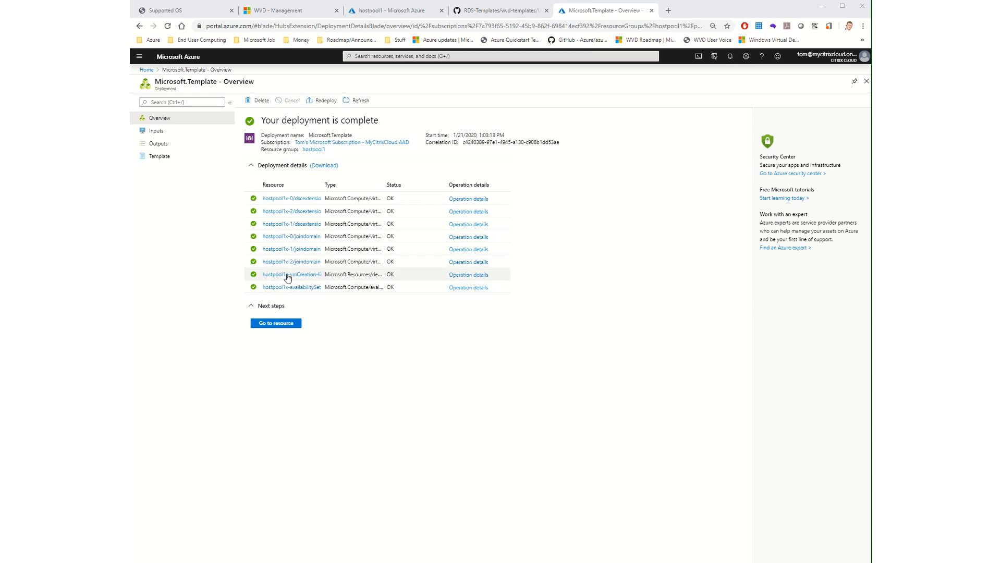
Step: Check the updated session hosts of hostpool1 in WVD Management and the resources in its Azure resource group
{"action": "left_click", "coordinate": [295, 11]}
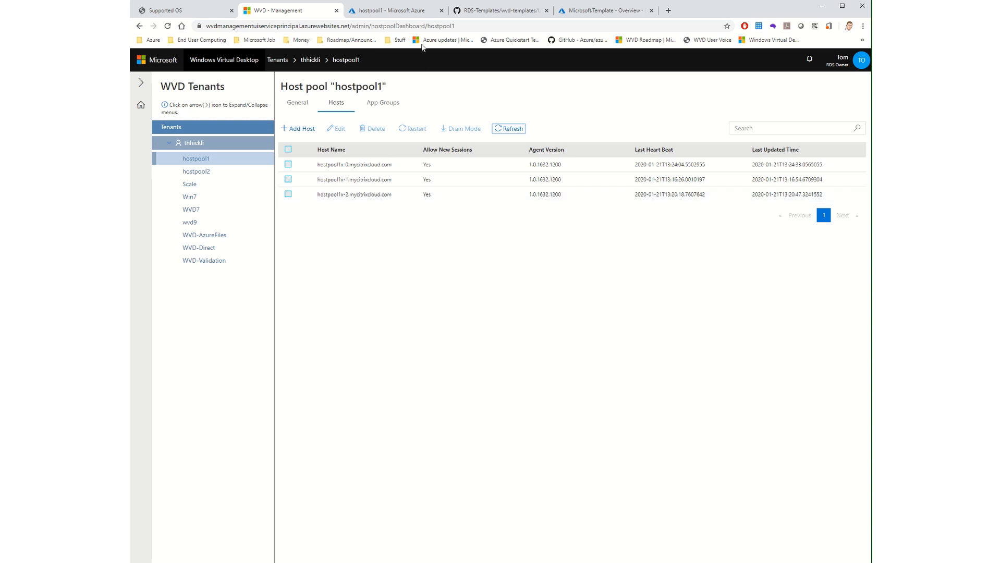
{"action": "left_click", "coordinate": [416, 12]}
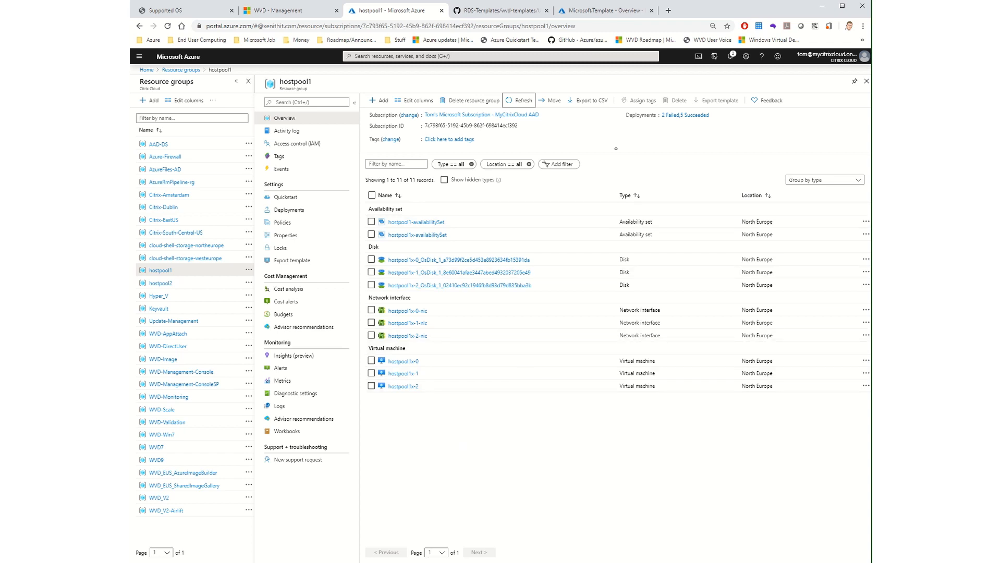
Step: Run hostname in the Command Prompt of the hostpool1 remote session and return to the GitHub update template page
{"action": "left_click_drag", "start_coordinate": [1000, 77], "coordinate": [616, 66]}
{"action": "left_click", "coordinate": [490, 222]}
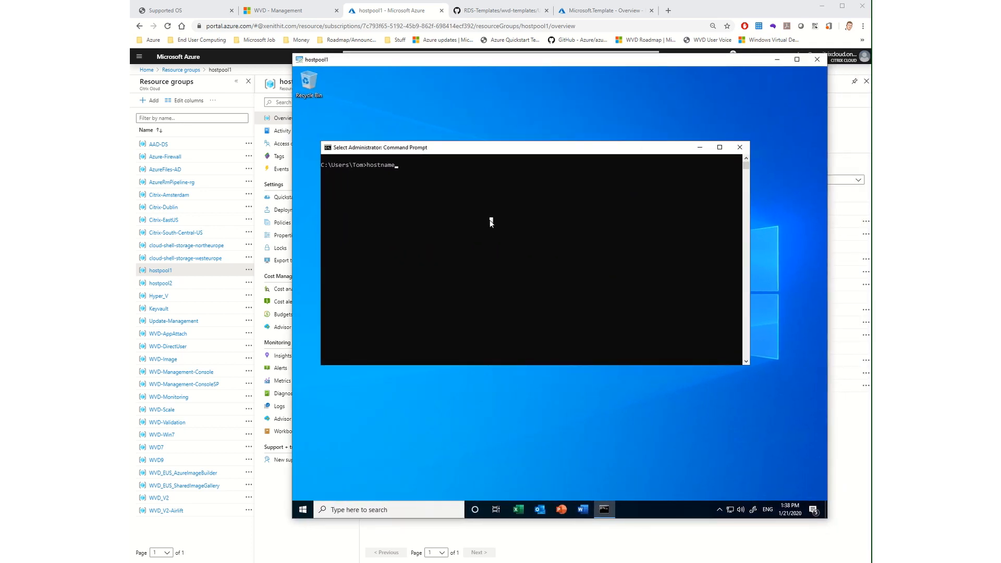
{"action": "key", "text": "Return"}
{"action": "key", "text": "Return"}
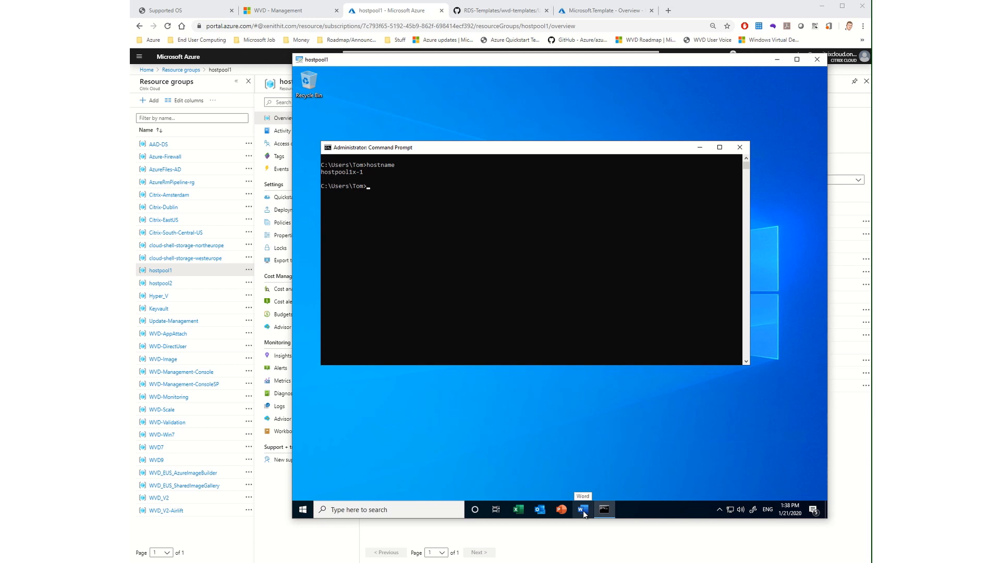
{"action": "left_click", "coordinate": [776, 61]}
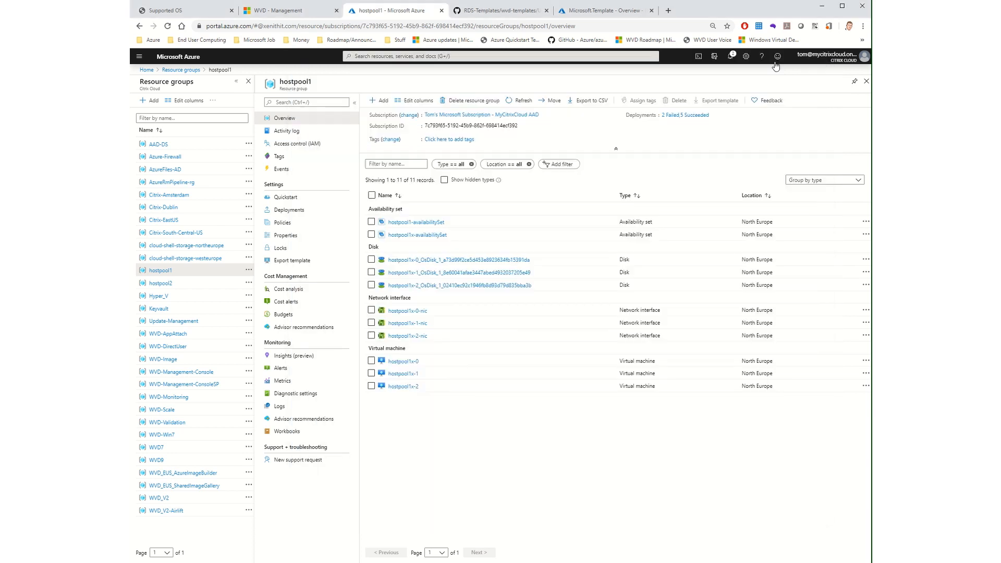
{"action": "left_click", "coordinate": [497, 12]}
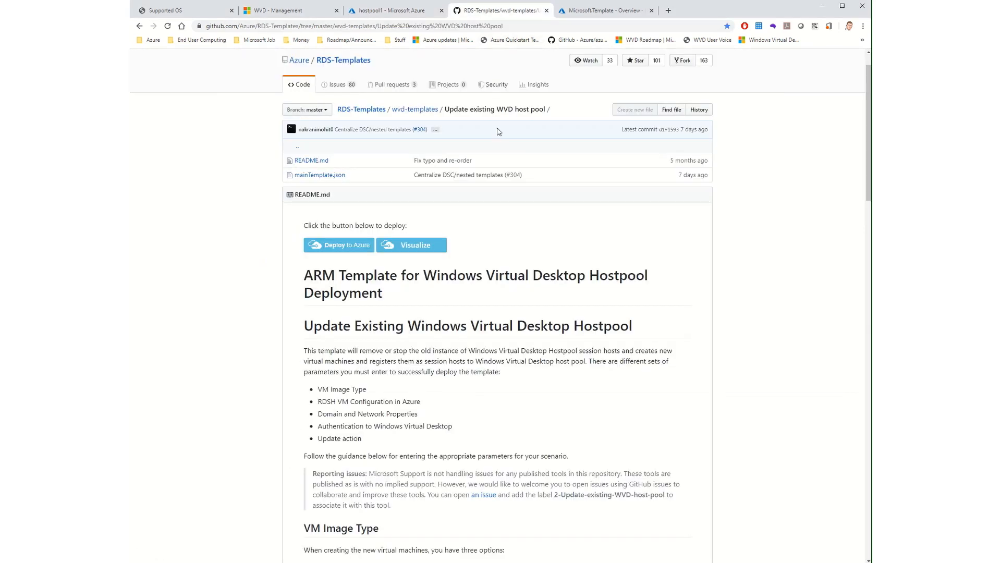